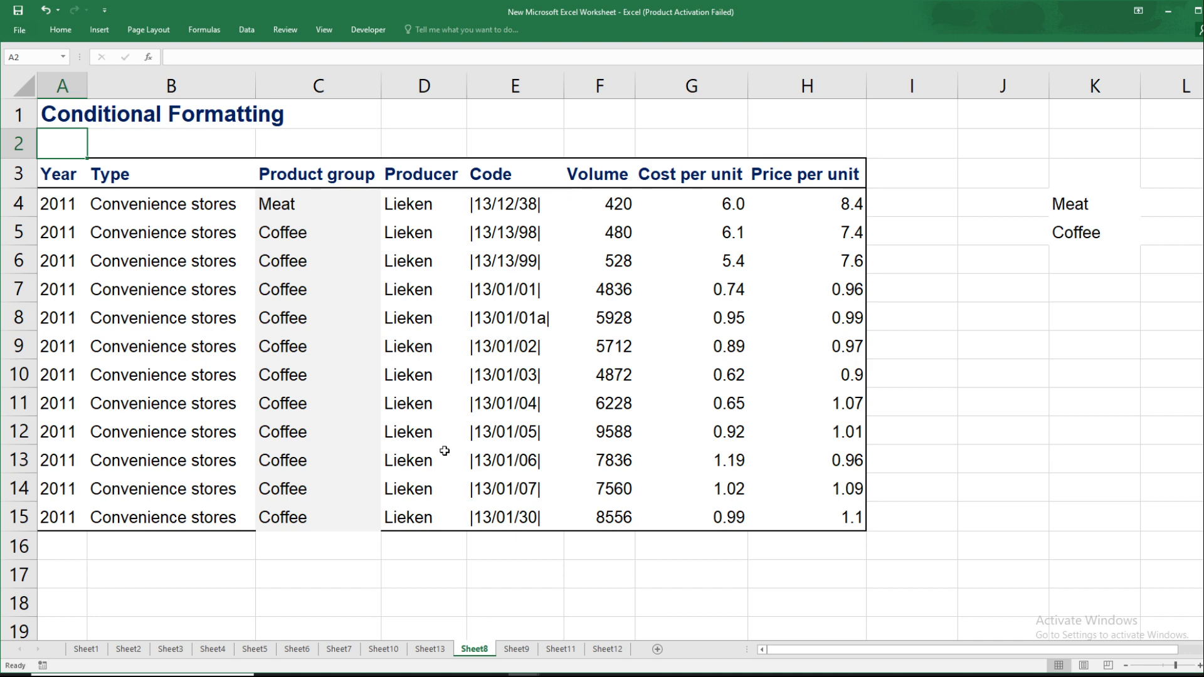
key(Down)
key(Down)
key(Right)
key(Right)
key(Right)
key(Right)
key(Right)
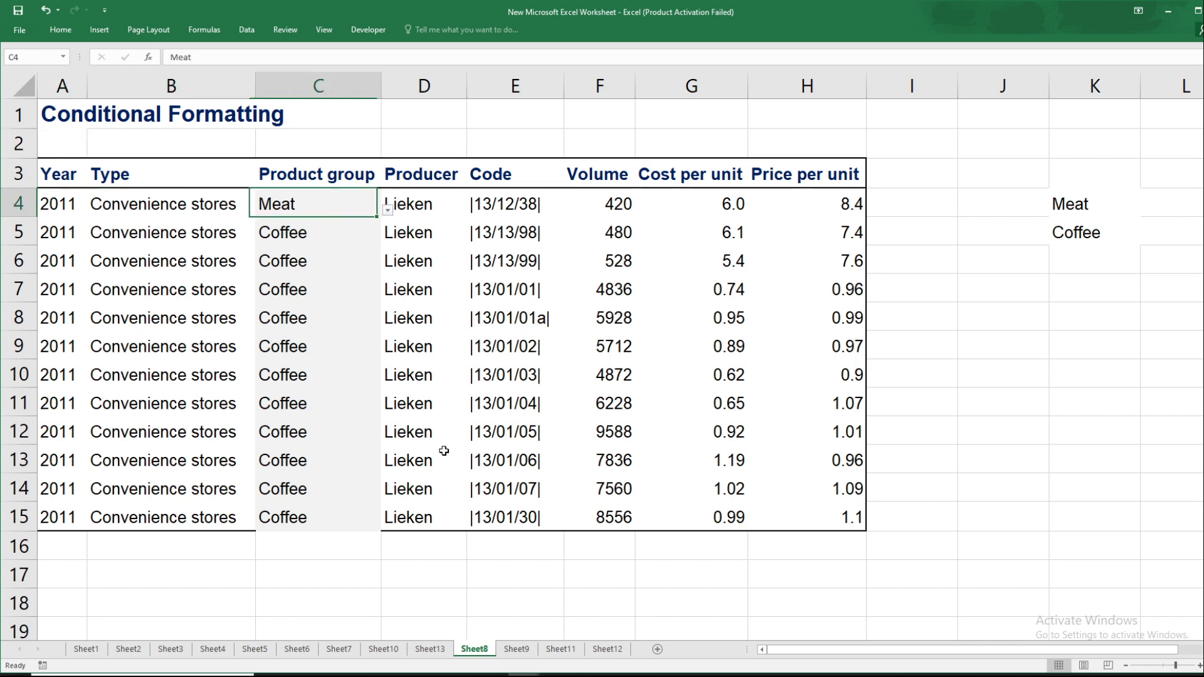
key(Left)
key(Left)
key(Left)
key(Left)
key(Left)
key(Up)
key(Up)
key(Up)
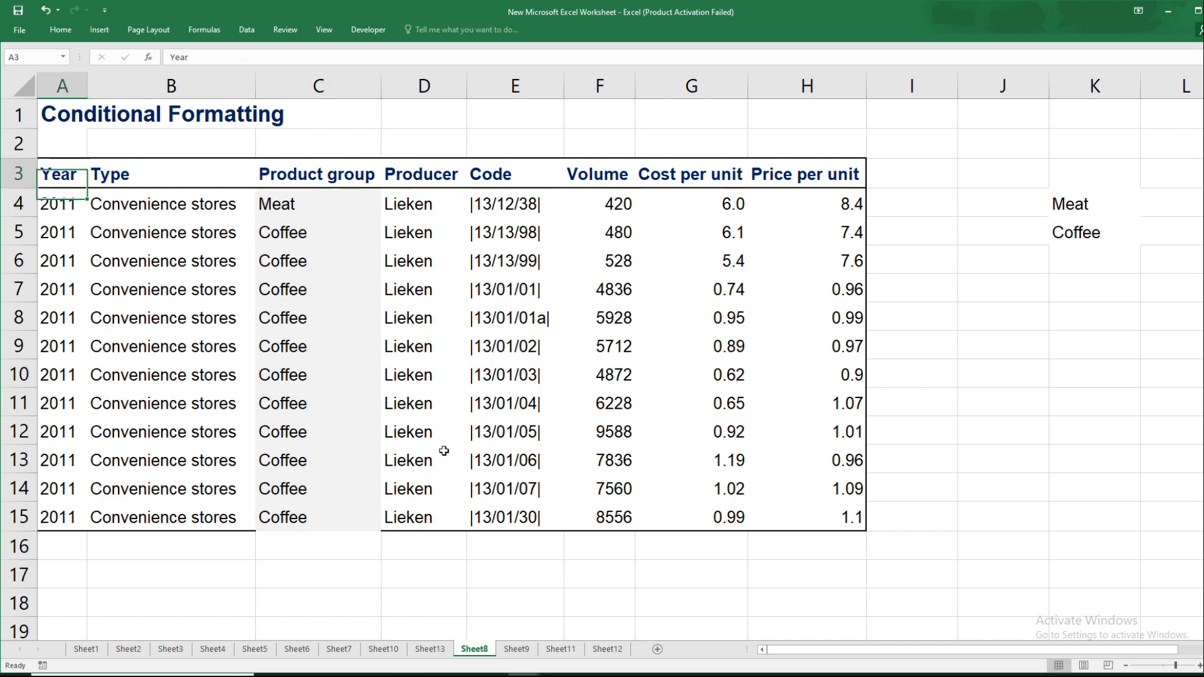
key(shift+space)
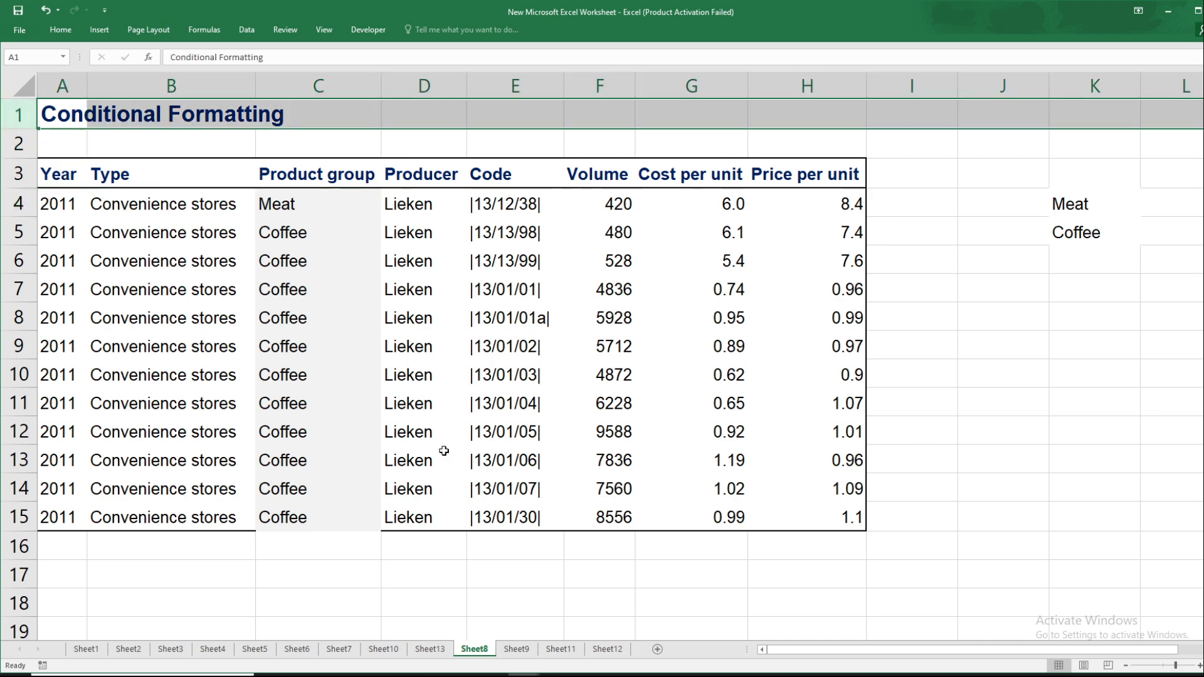
key(Down)
key(Down)
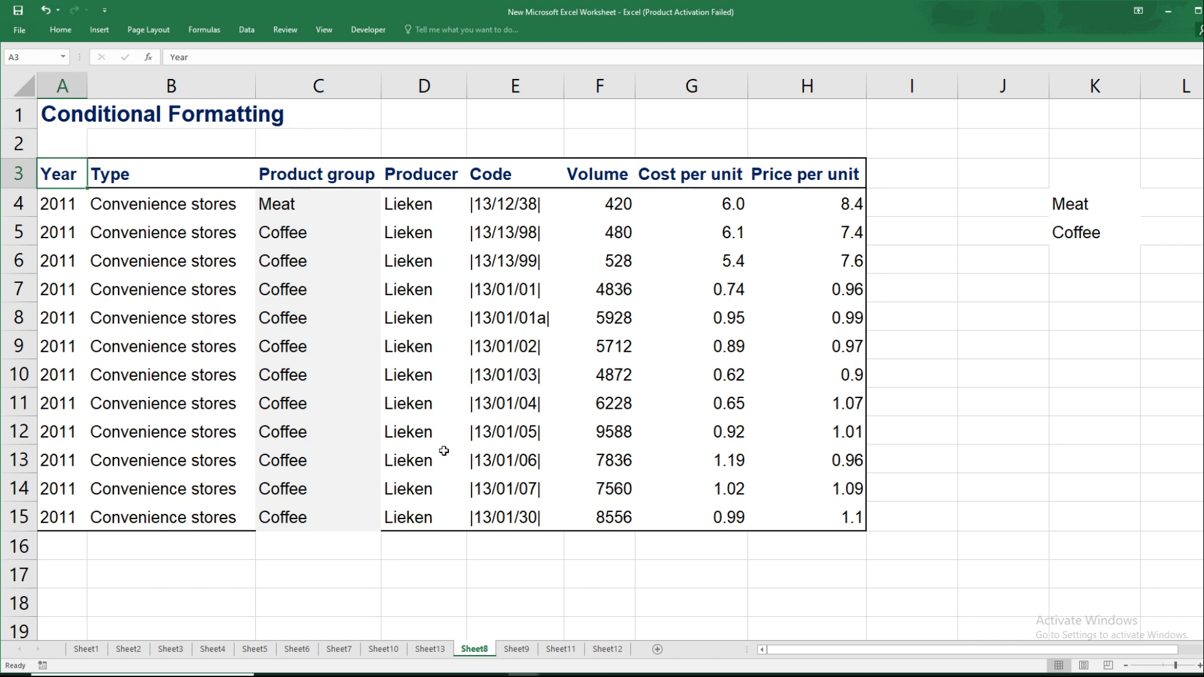
key(Down)
key(Right)
key(Right)
key(Right)
key(Right)
key(Right)
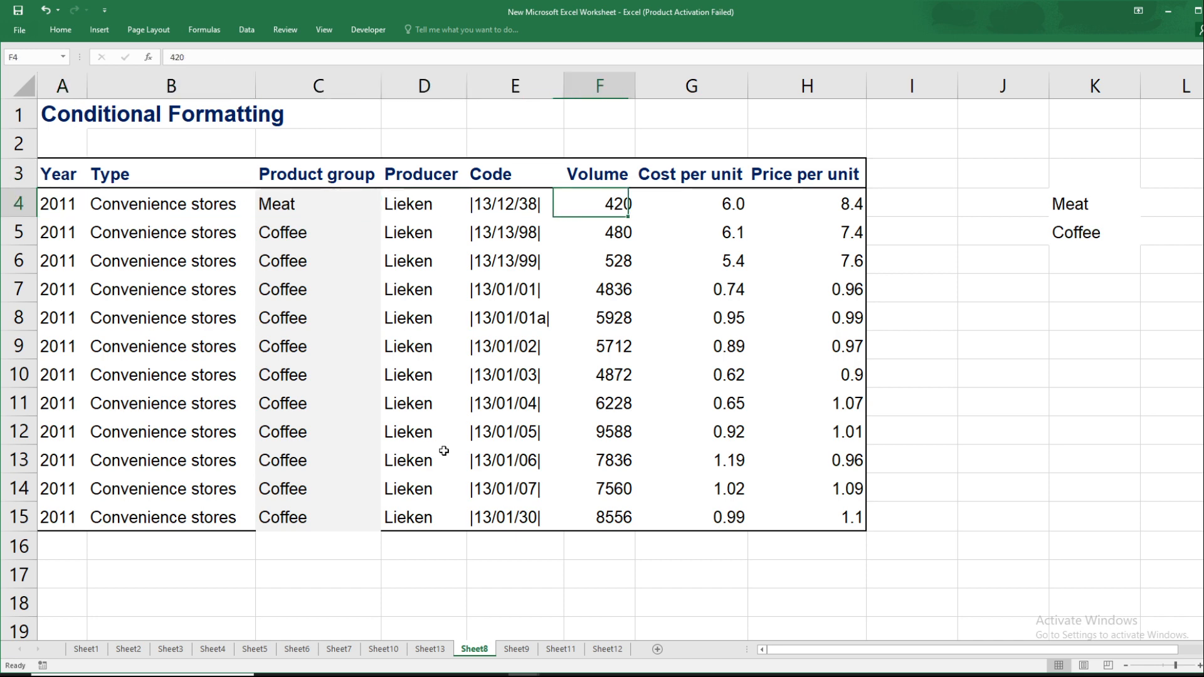
key(ctrl+shift+Down)
key(Up)
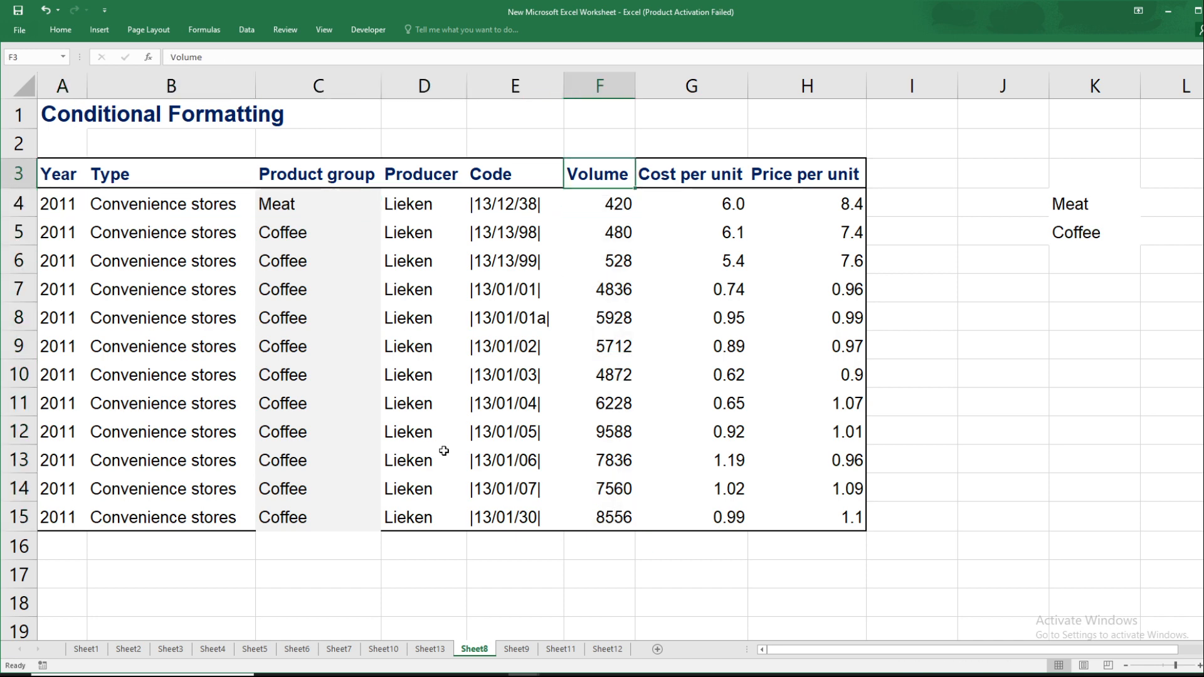
key(Left)
key(Left)
key(Left)
key(Left)
key(Left)
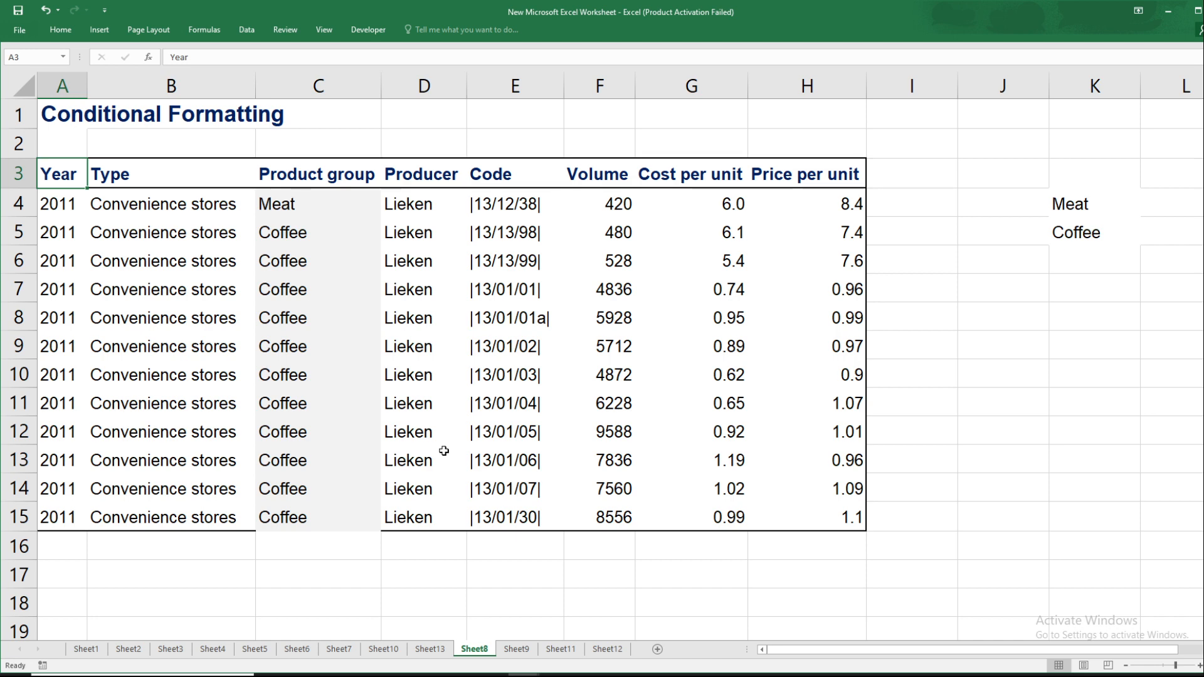
Select the Volume values in F4:F15 and start a custom icon set conditional formatting rule for them.
key(Right)
key(Right)
key(Right)
key(Right)
key(Right)
key(Left)
key(Right)
key(Down)
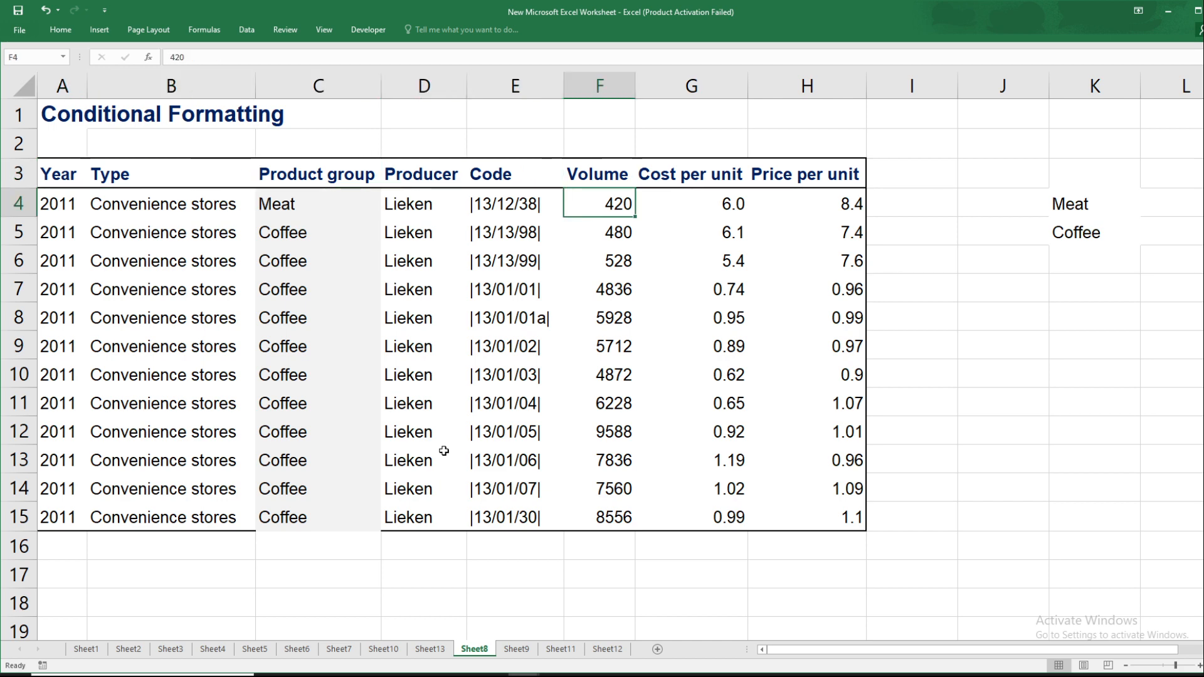
key(ctrl+shift+Down)
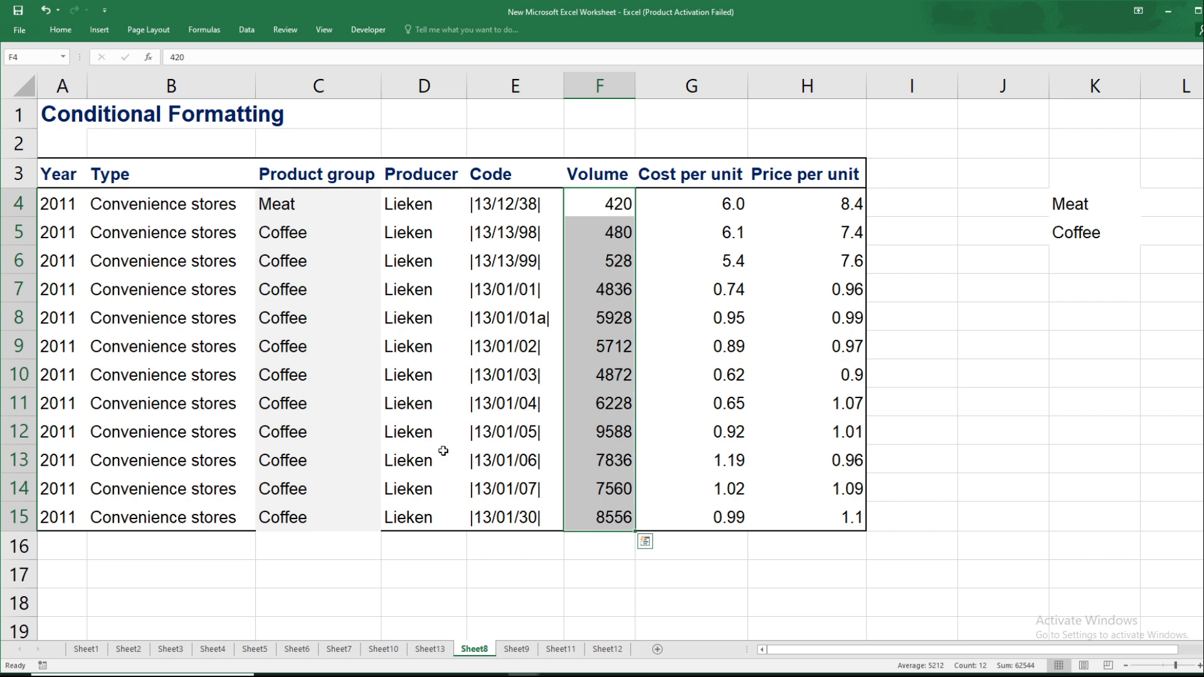
key(alt)
key(h)
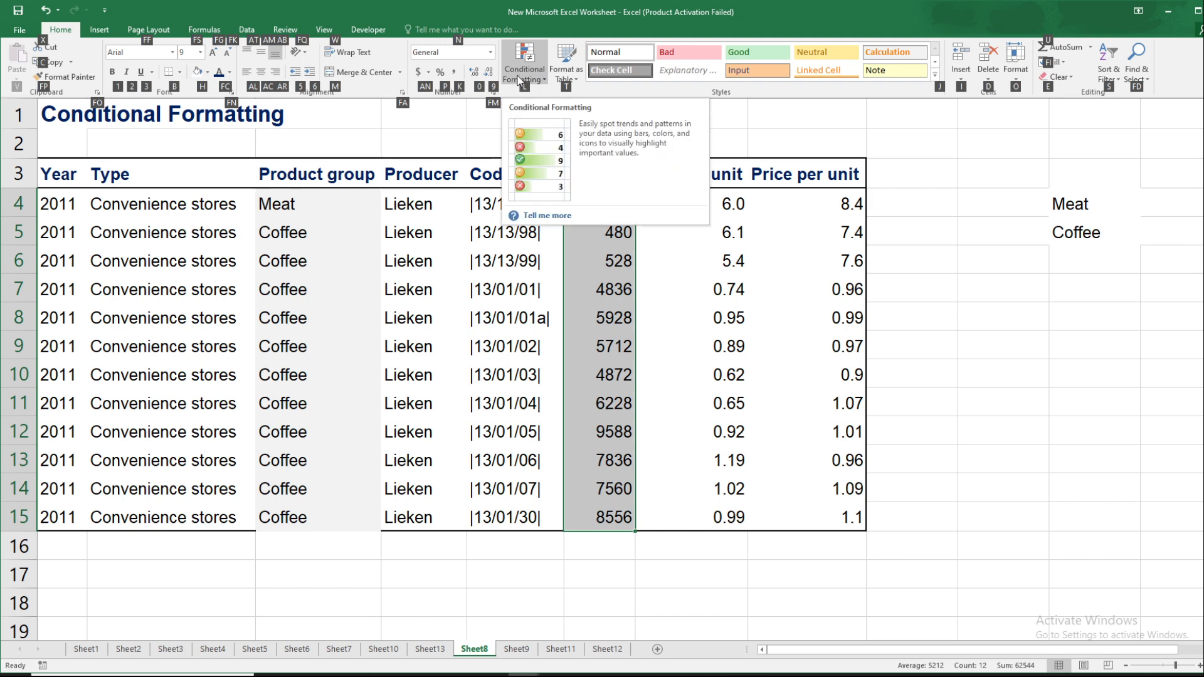
key(l)
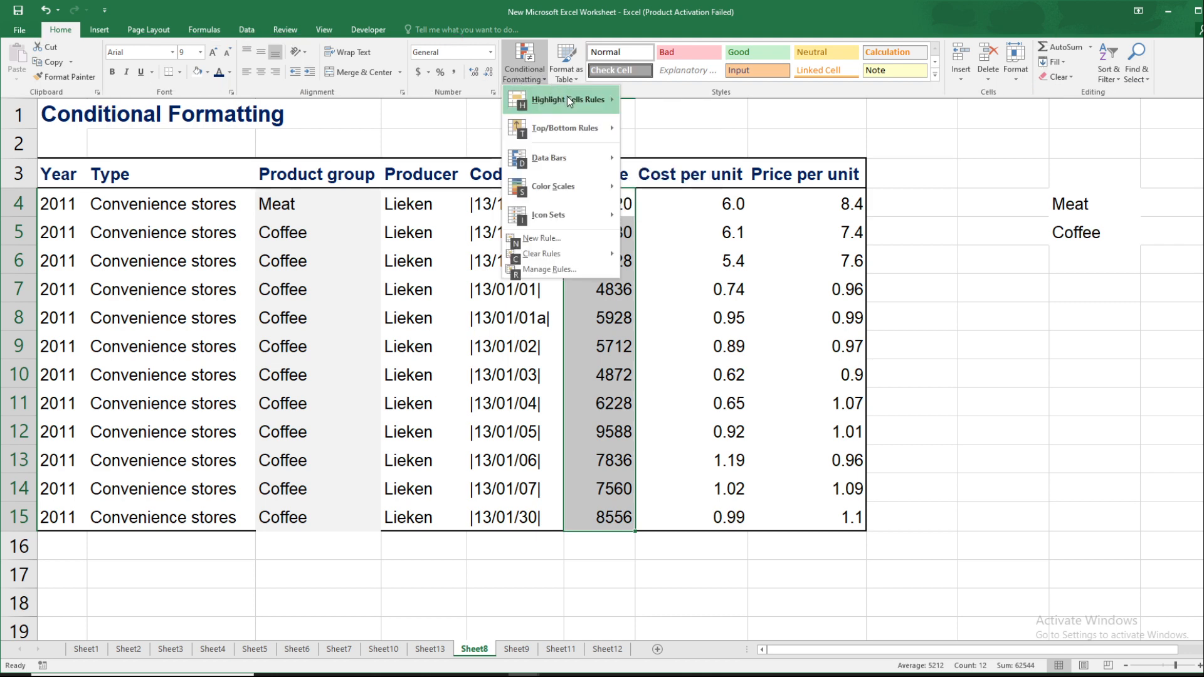
mouse_move(584, 108)
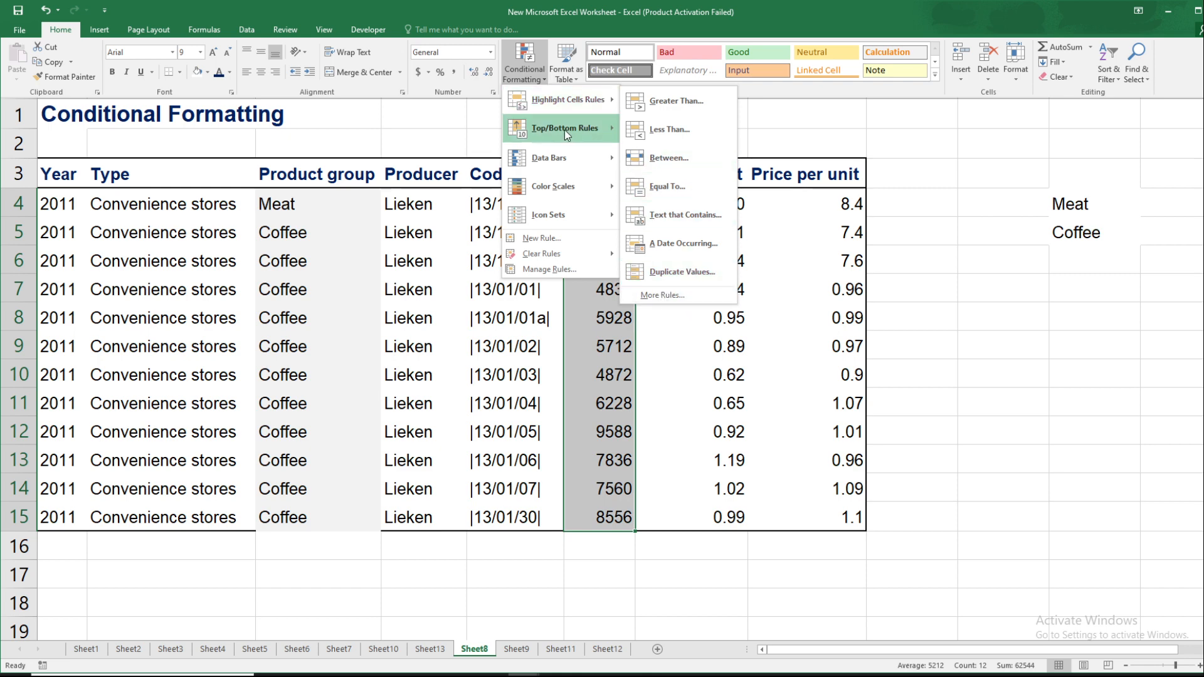
mouse_move(564, 130)
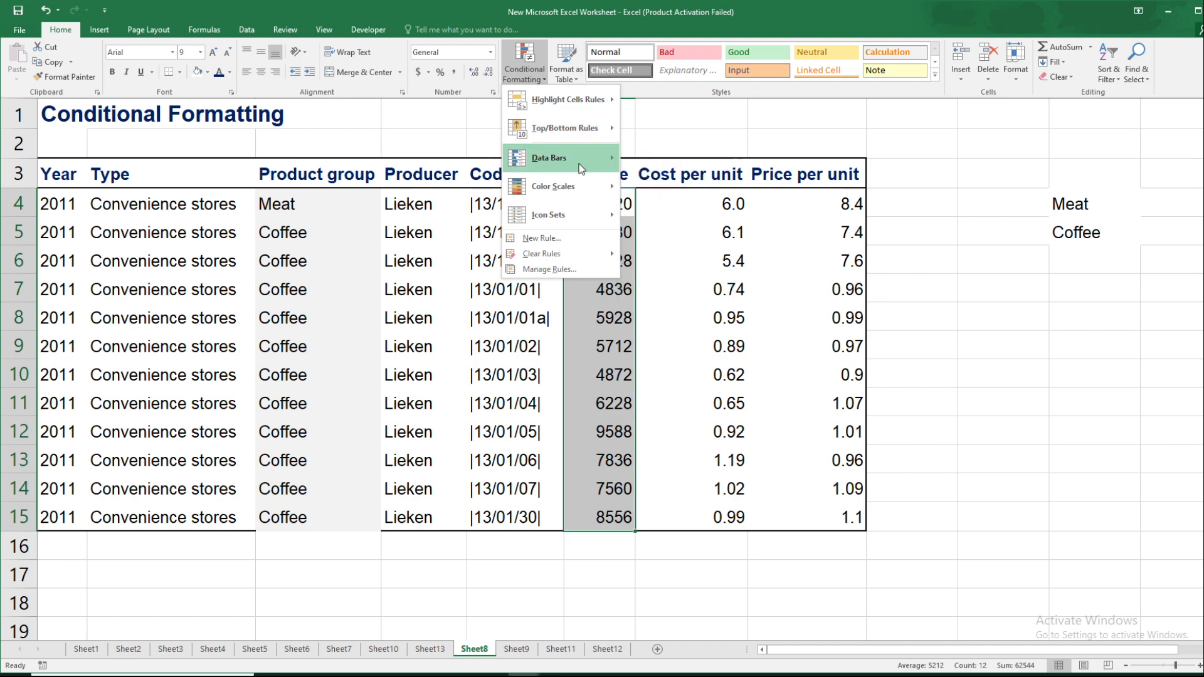
mouse_move(564, 158)
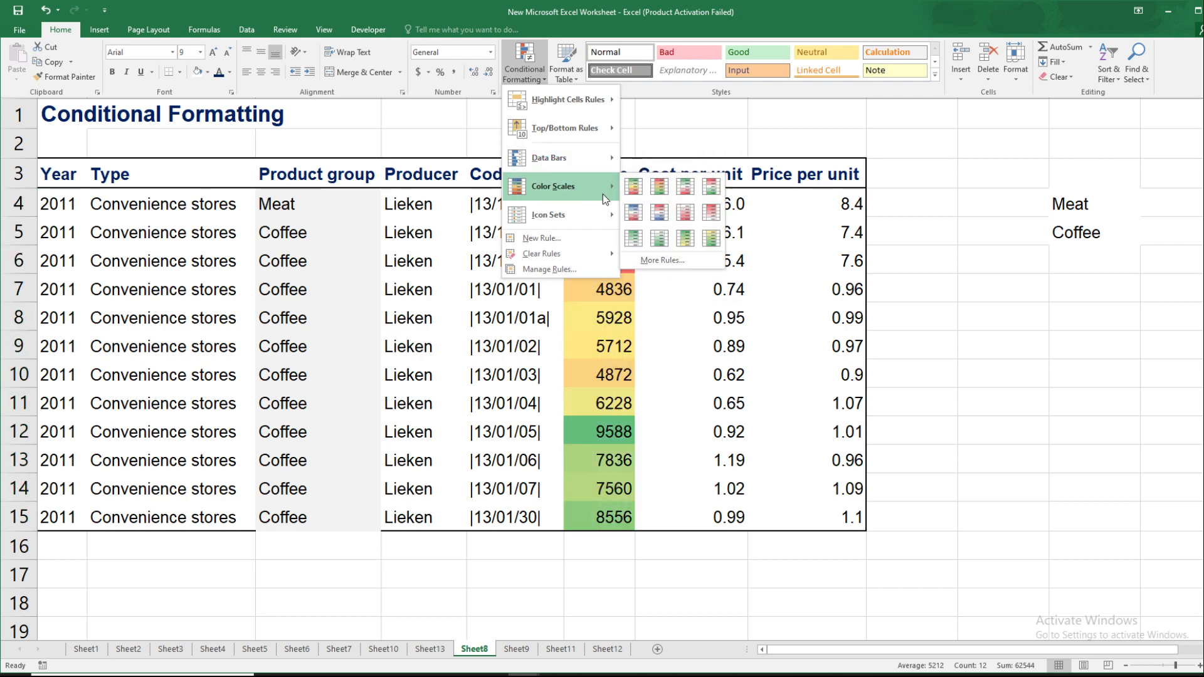
mouse_move(545, 211)
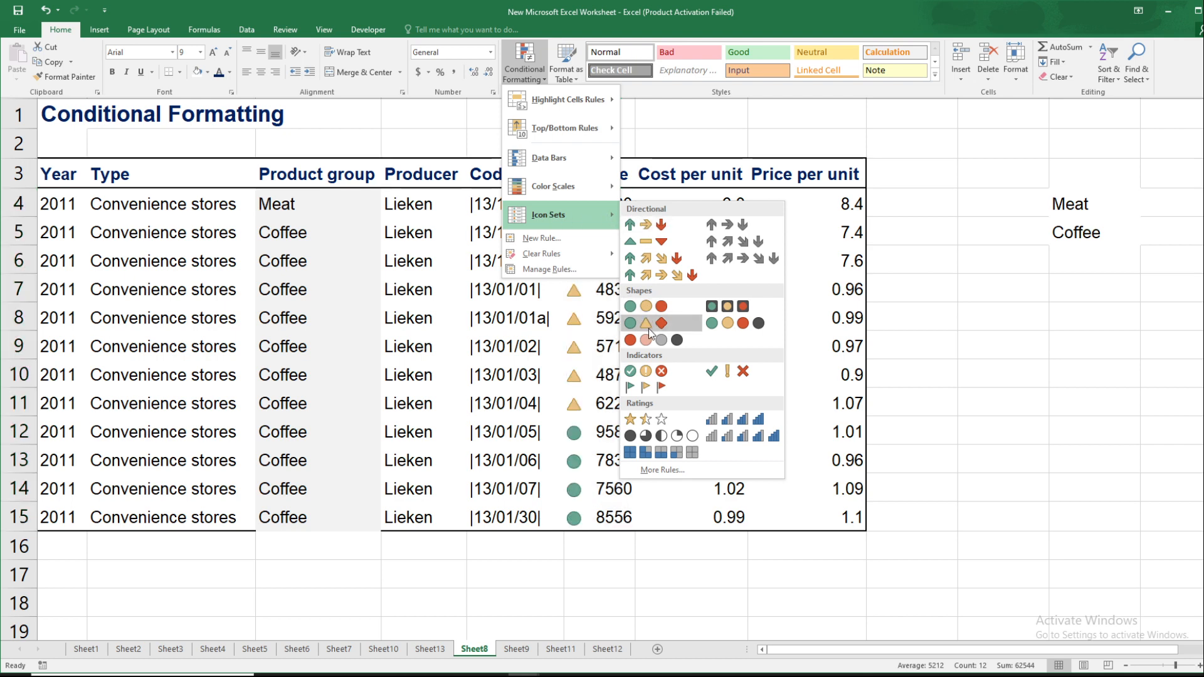
click(659, 471)
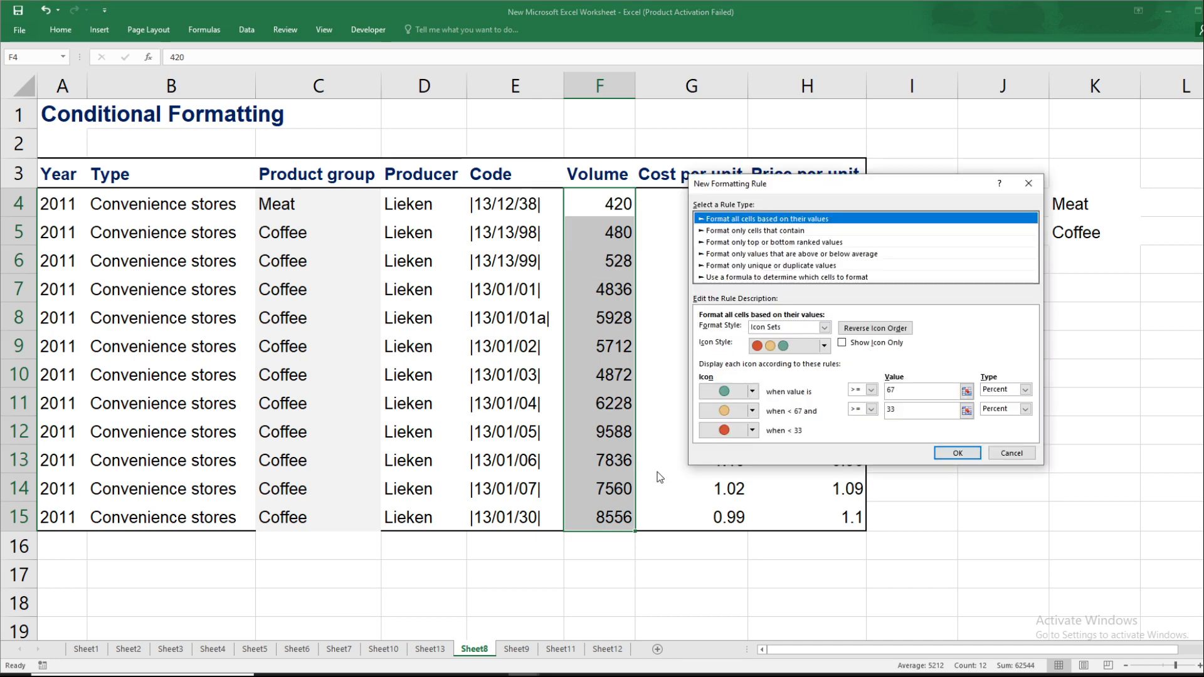
Review the available formatting rule types and return to formatting all cells based on their values.
click(743, 232)
click(743, 243)
click(752, 253)
click(756, 265)
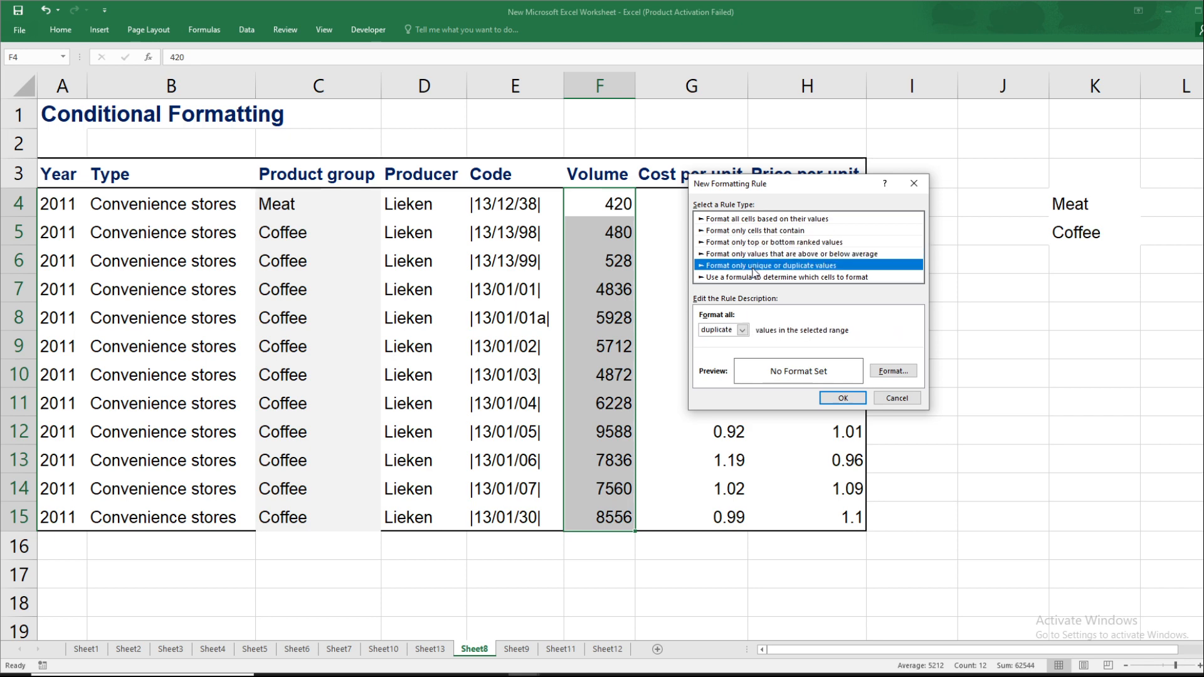
click(757, 277)
click(757, 266)
click(755, 254)
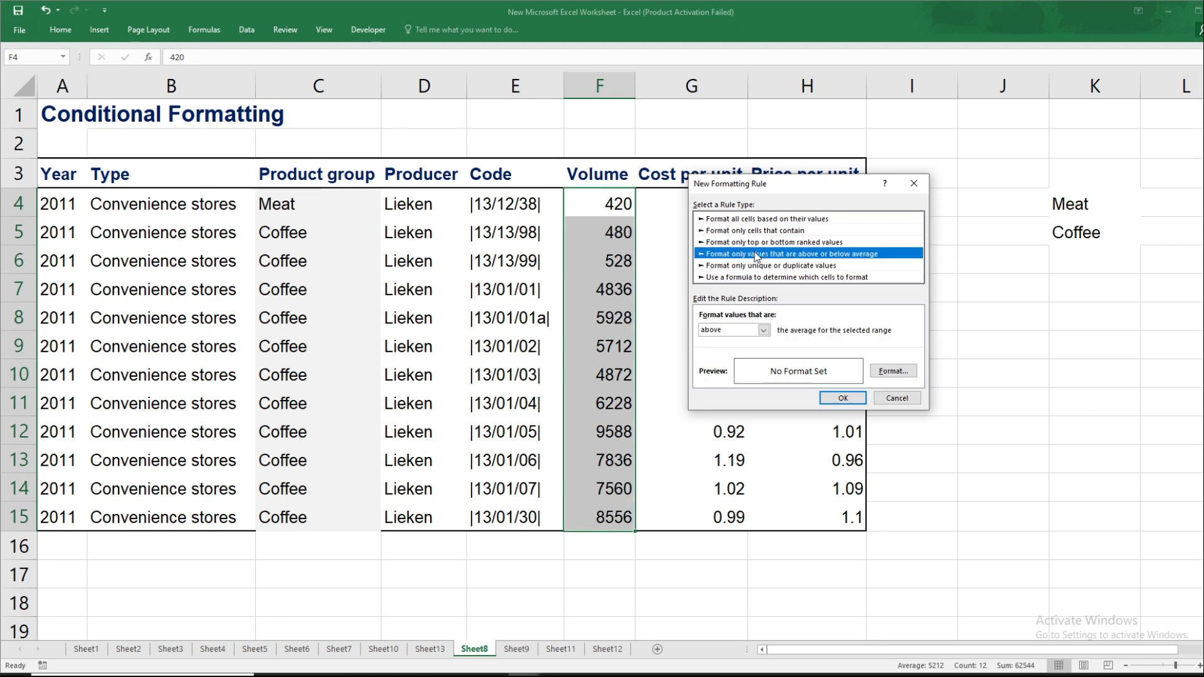
click(758, 243)
click(757, 232)
click(757, 219)
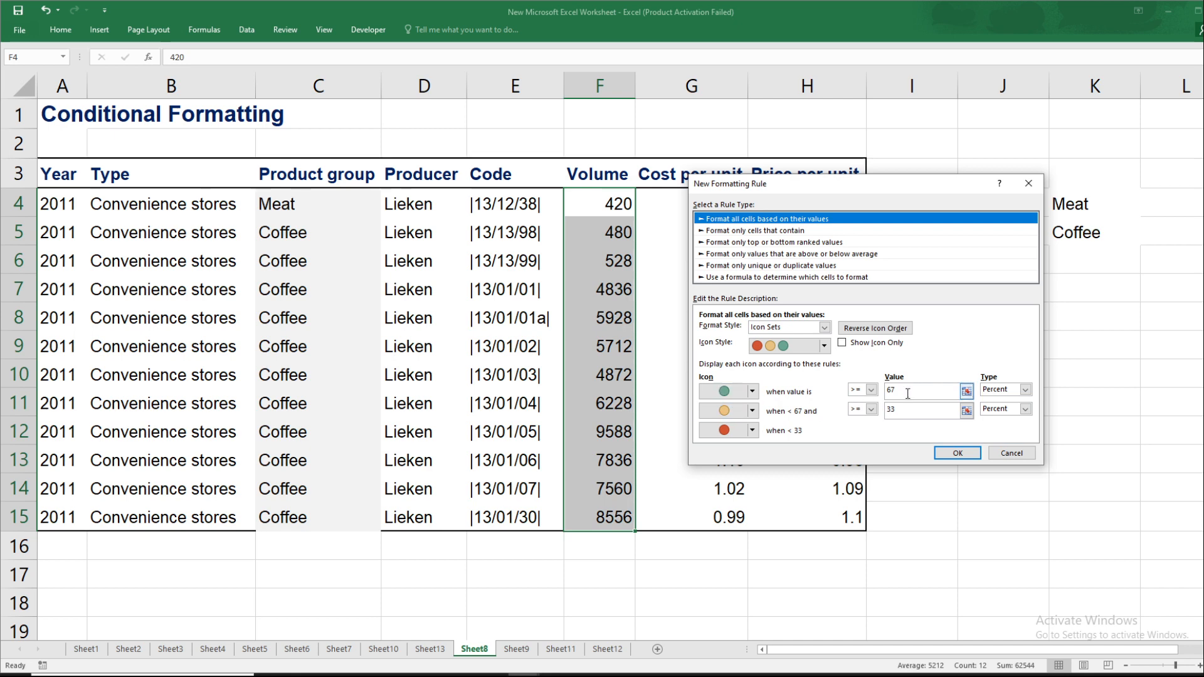
Set the value type of both the green and yellow icon thresholds to Number.
click(1025, 390)
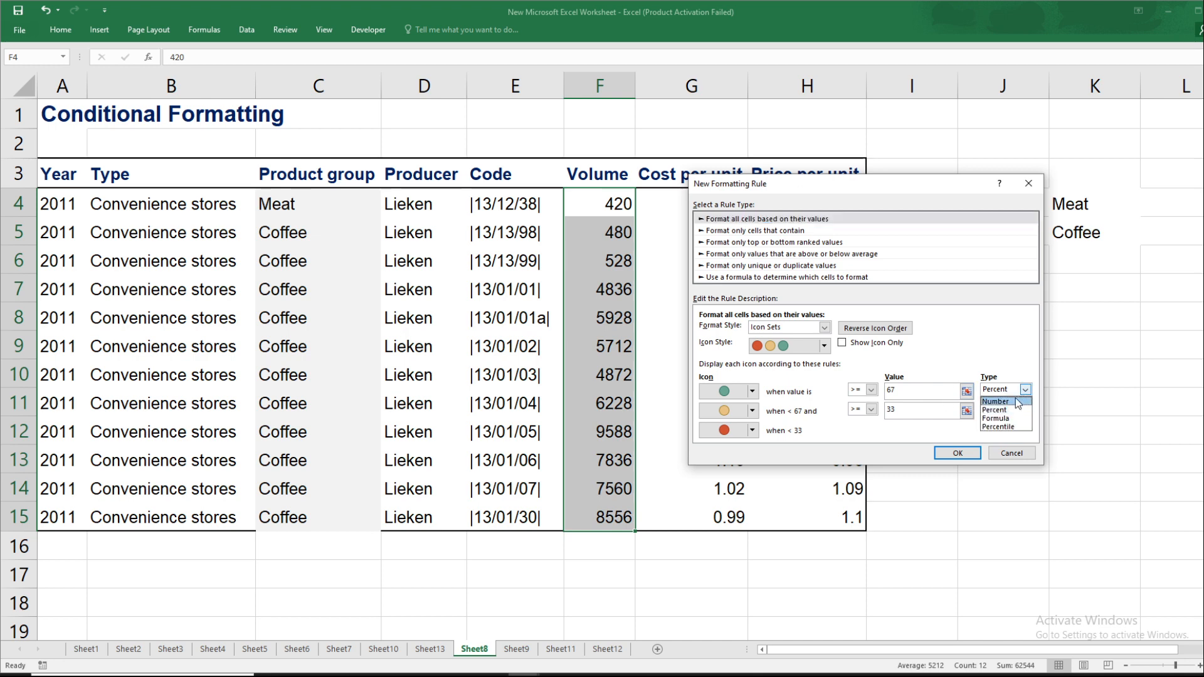
click(1014, 401)
click(1024, 410)
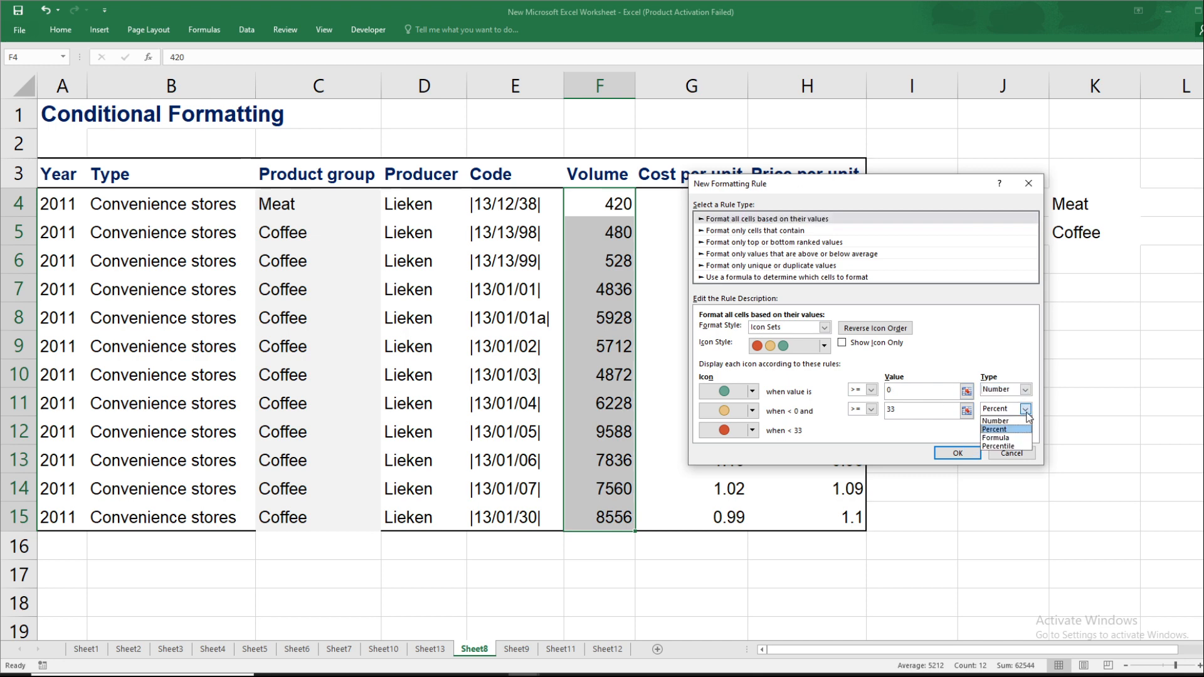
click(1011, 422)
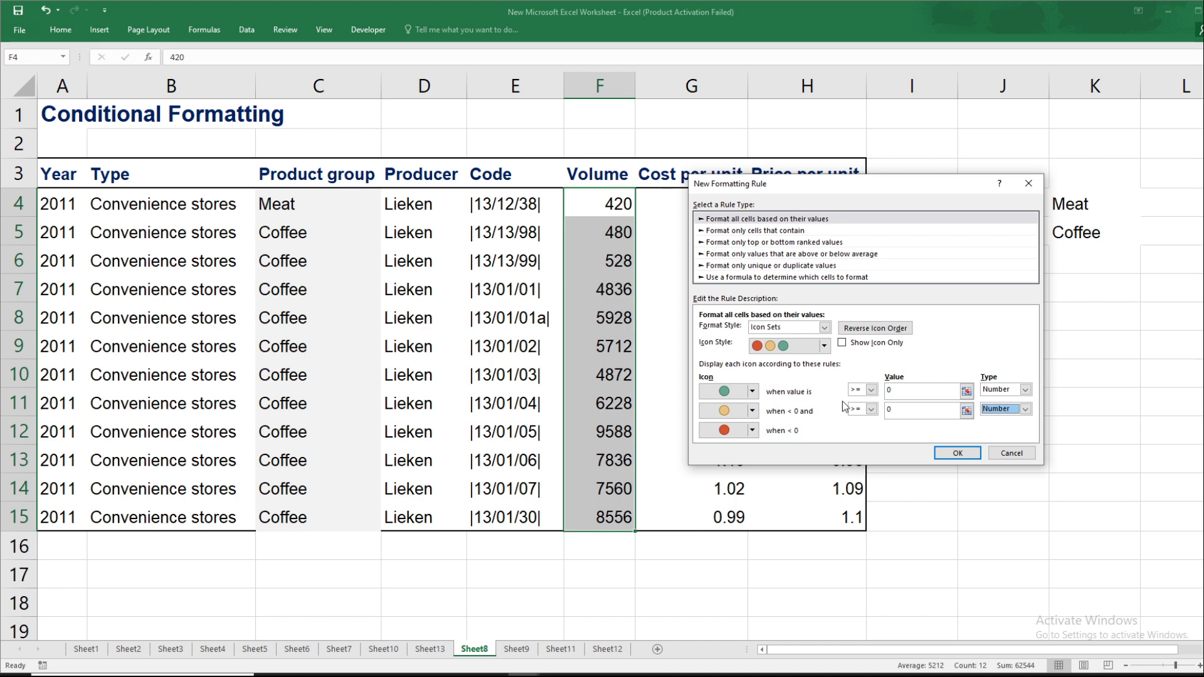
Set the green circle icon to show for values greater than or equal to 5000.
click(894, 391)
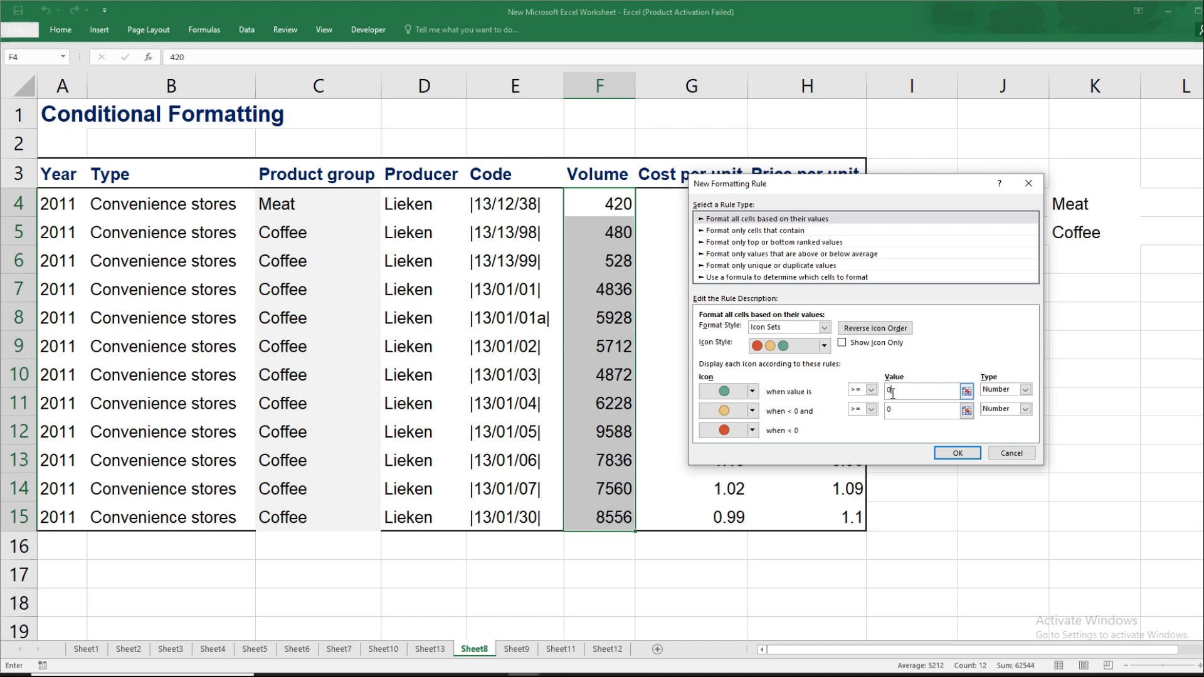
key(BackSpace)
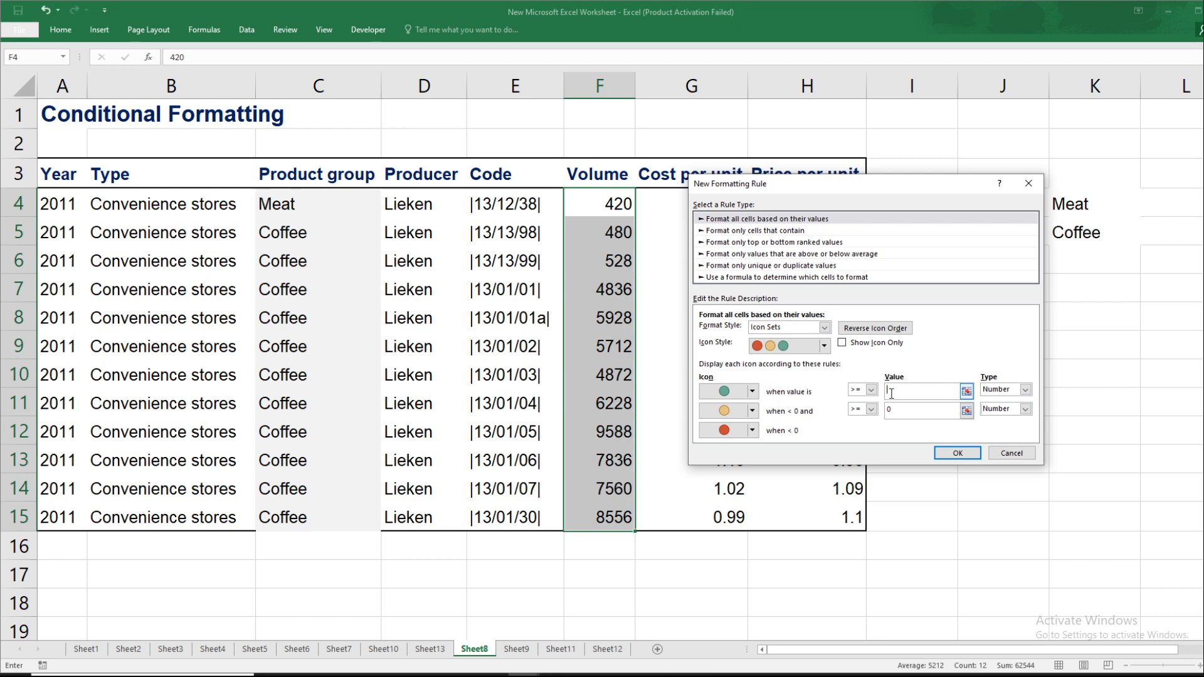
text(5000)
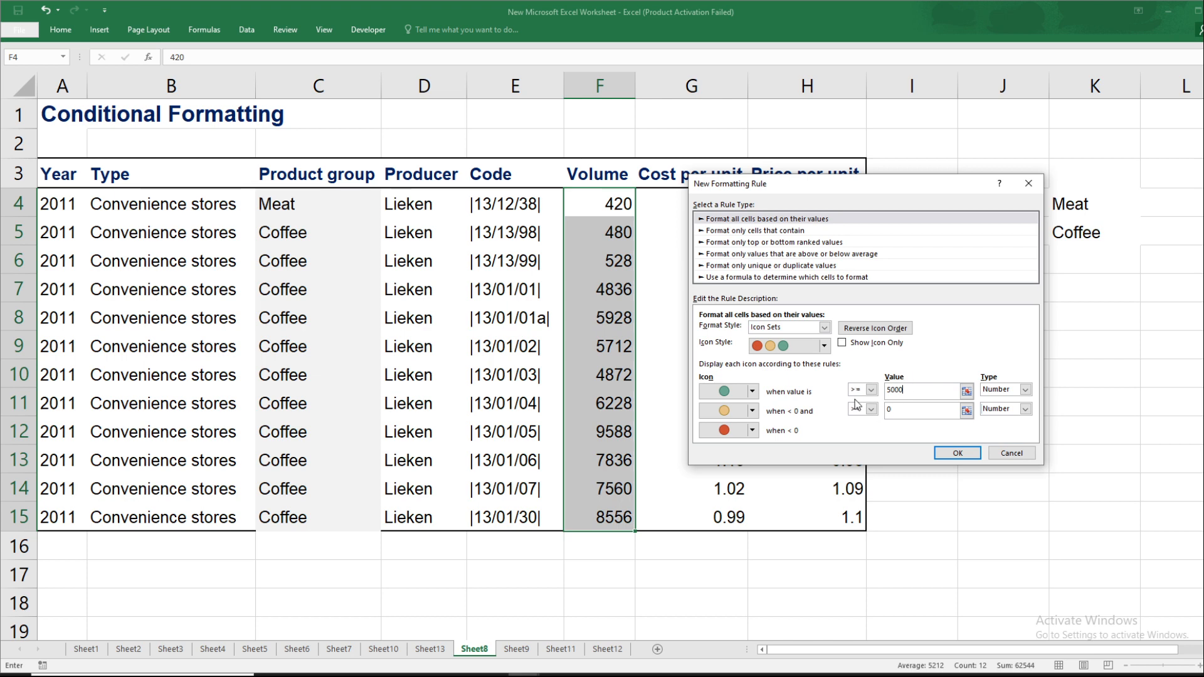
click(871, 390)
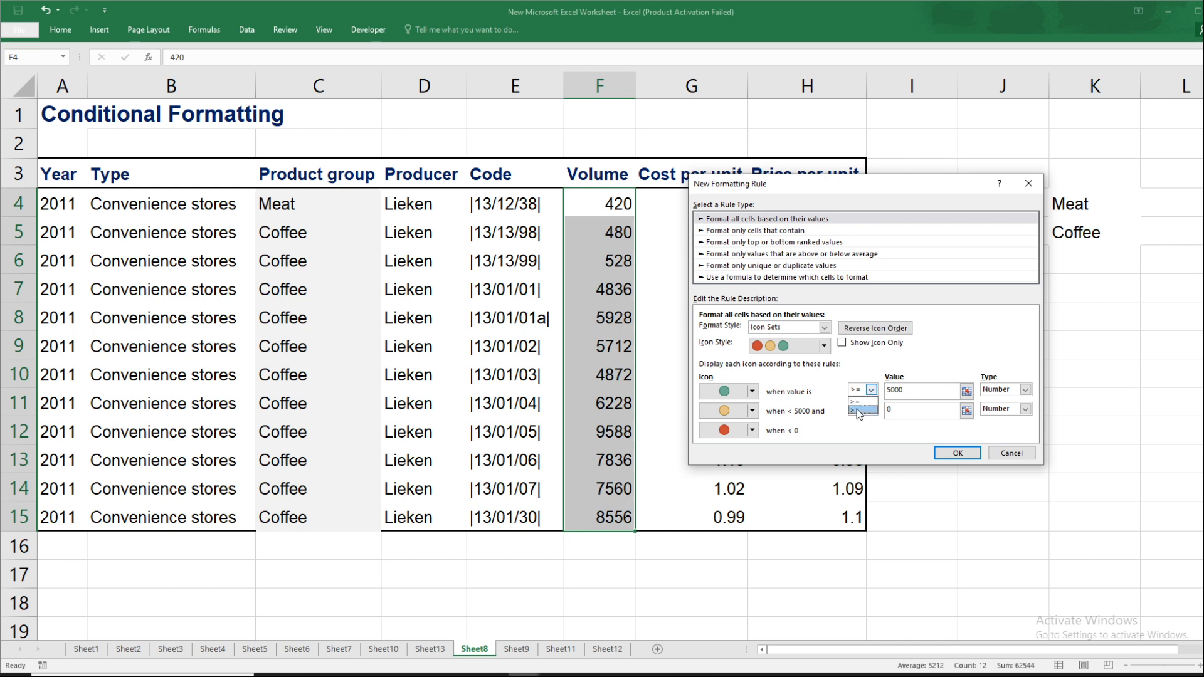
click(857, 405)
click(871, 390)
click(862, 401)
Set the yellow circle icon's lower threshold to 2000 and apply the rule to the Volume values.
click(898, 409)
key(BackSpace)
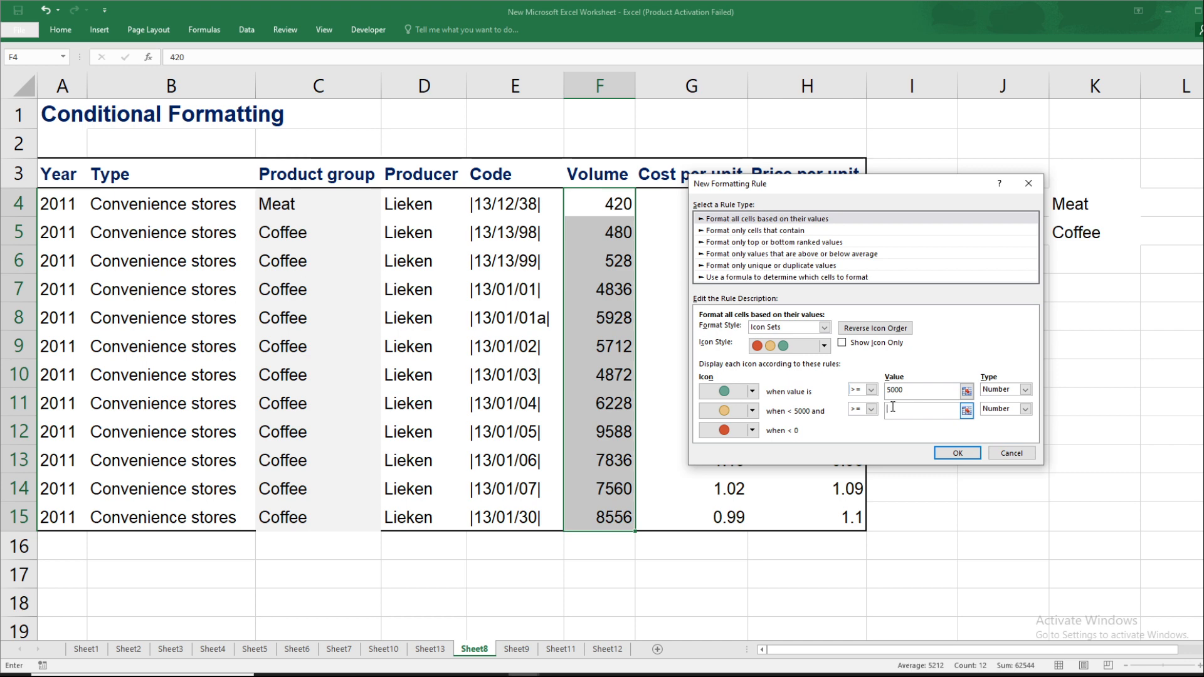
text(2000)
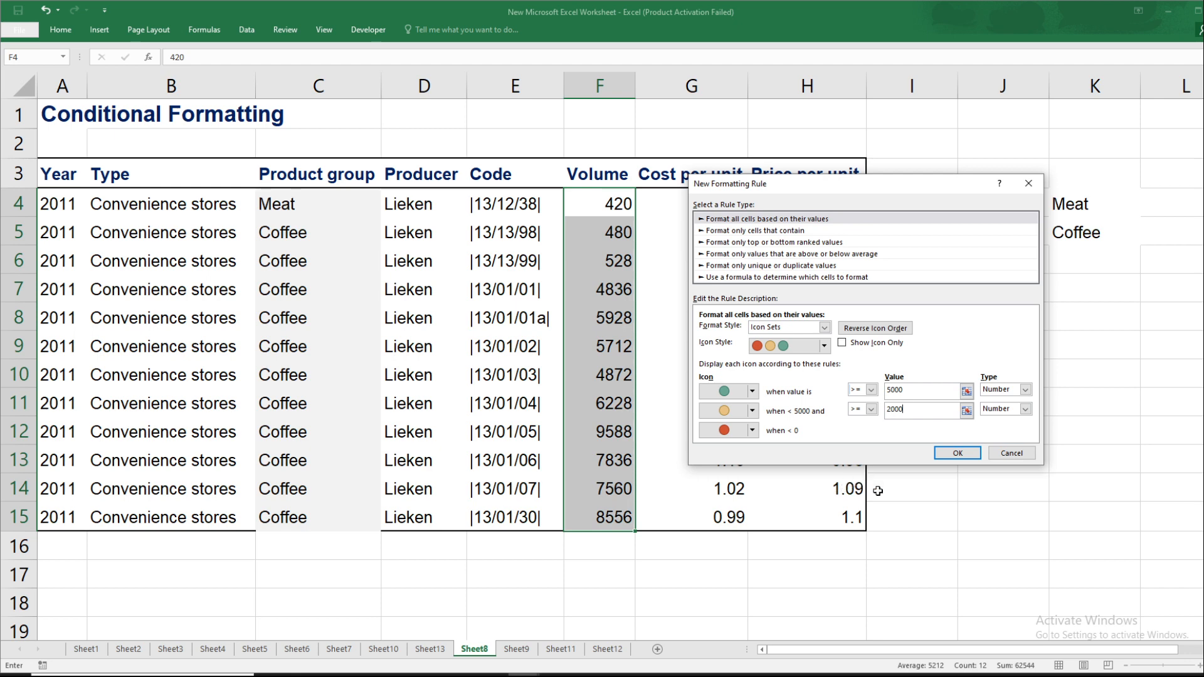
click(960, 453)
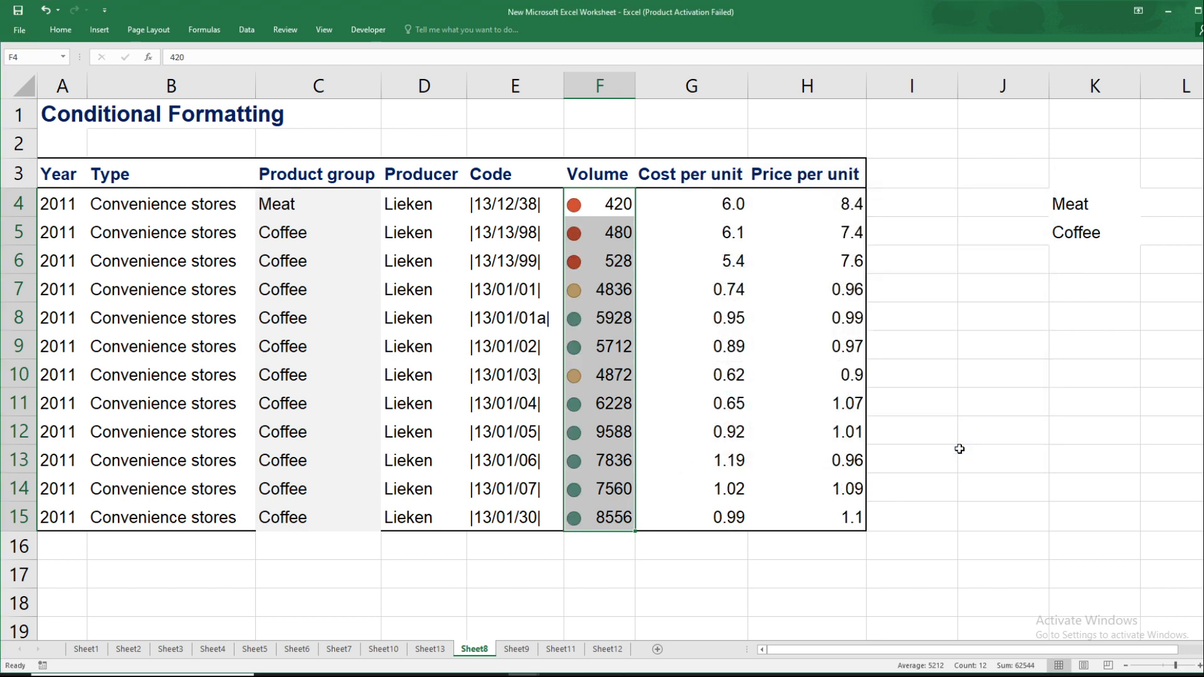
click(594, 202)
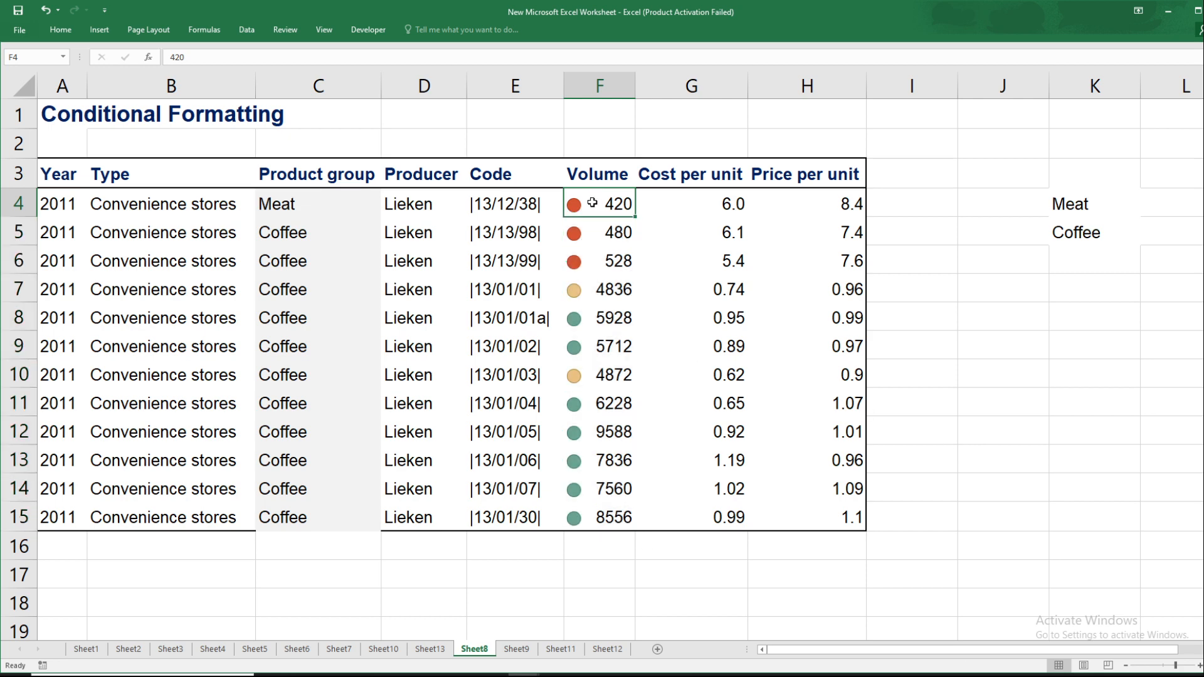
key(ctrl+space)
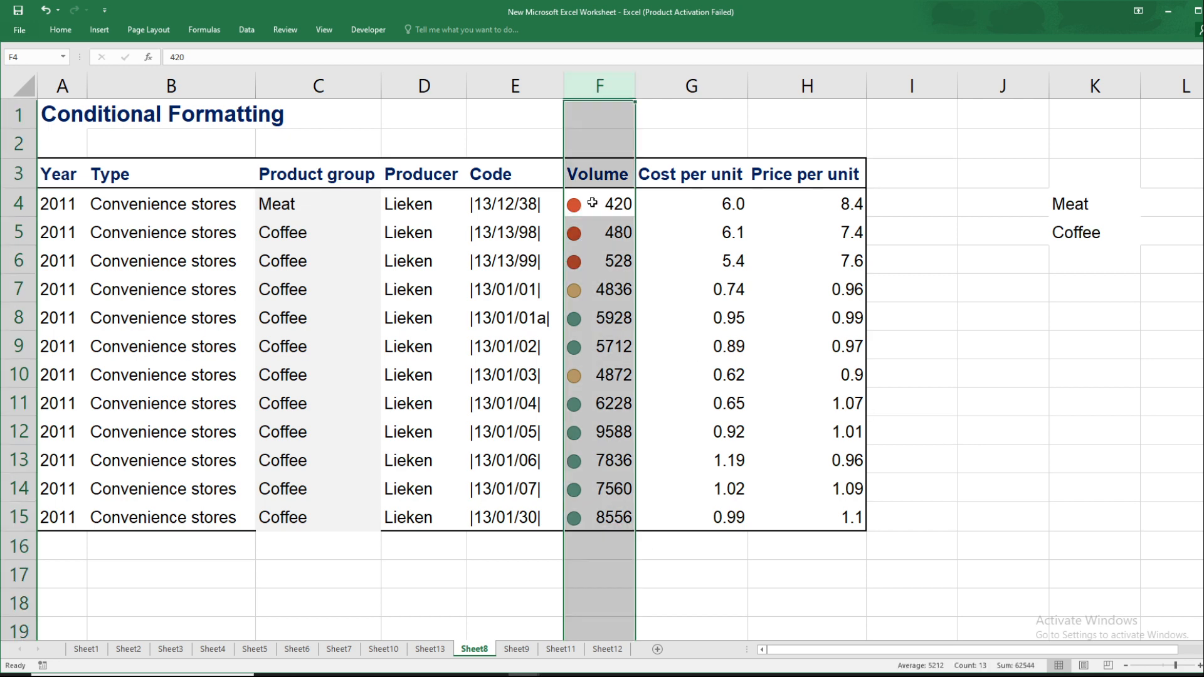
key(Down)
key(Up)
key(Up)
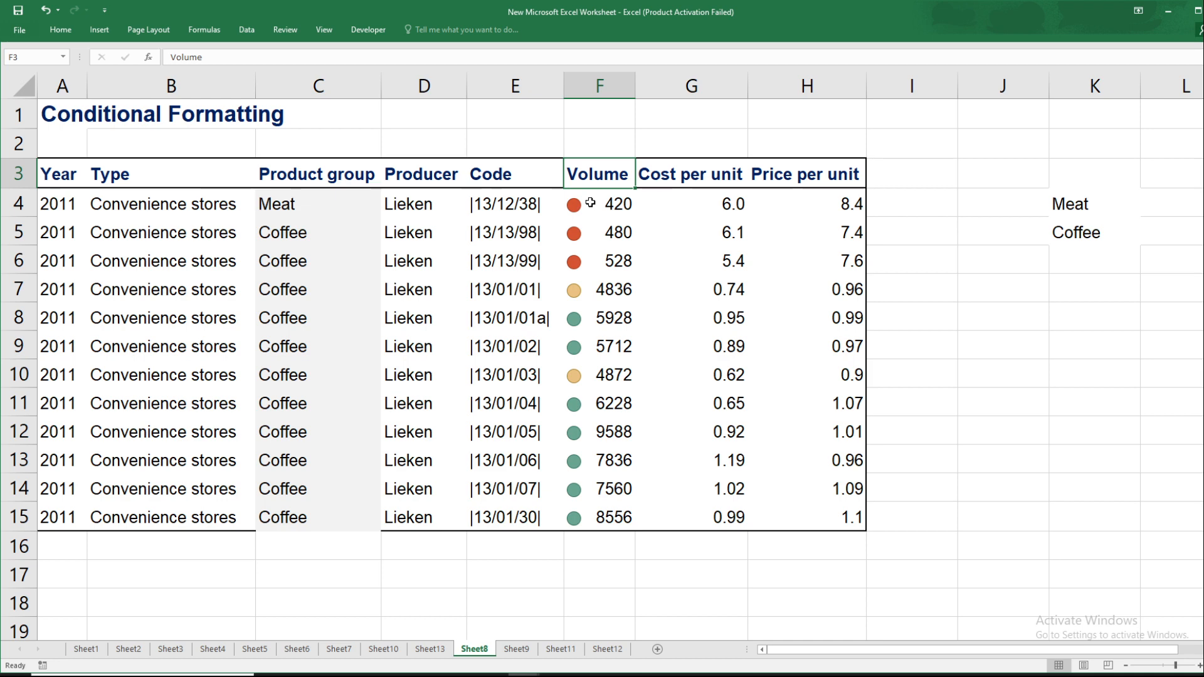
click(493, 676)
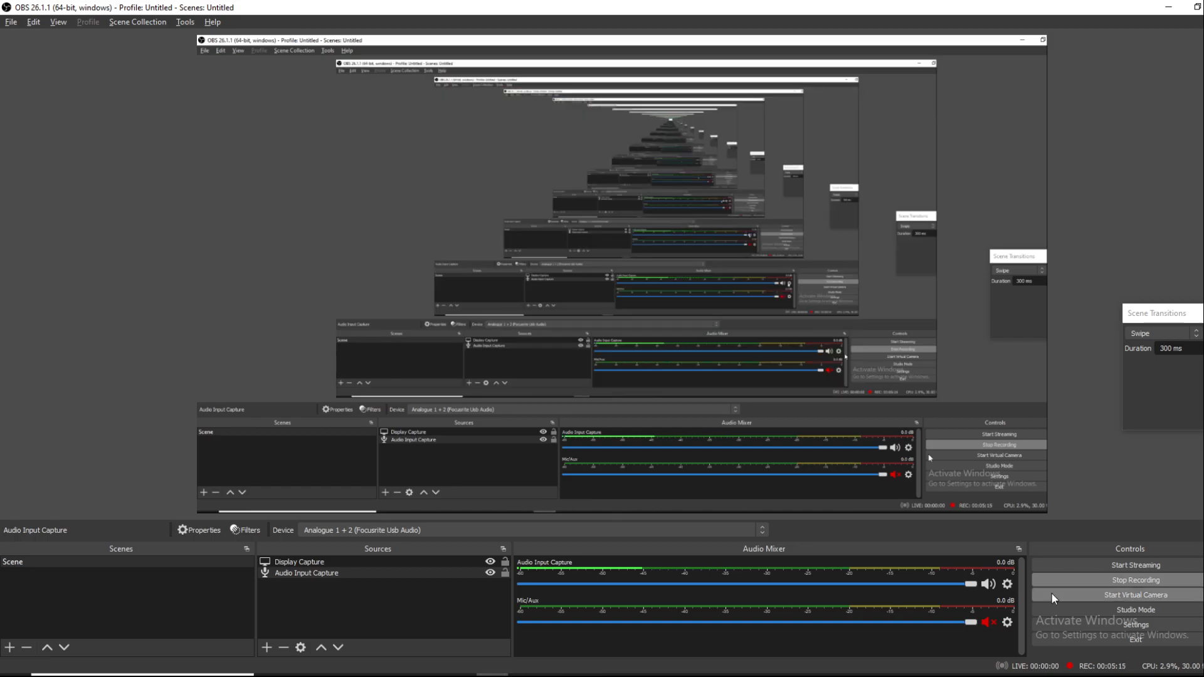